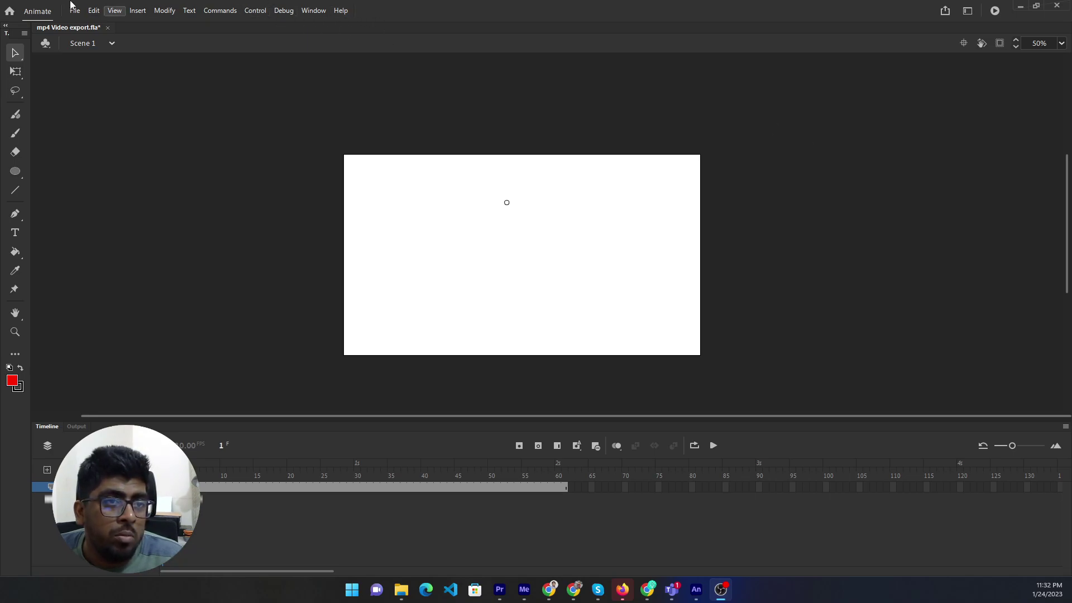
Show the Properties panel from the Window menu.
left_click(951, 209)
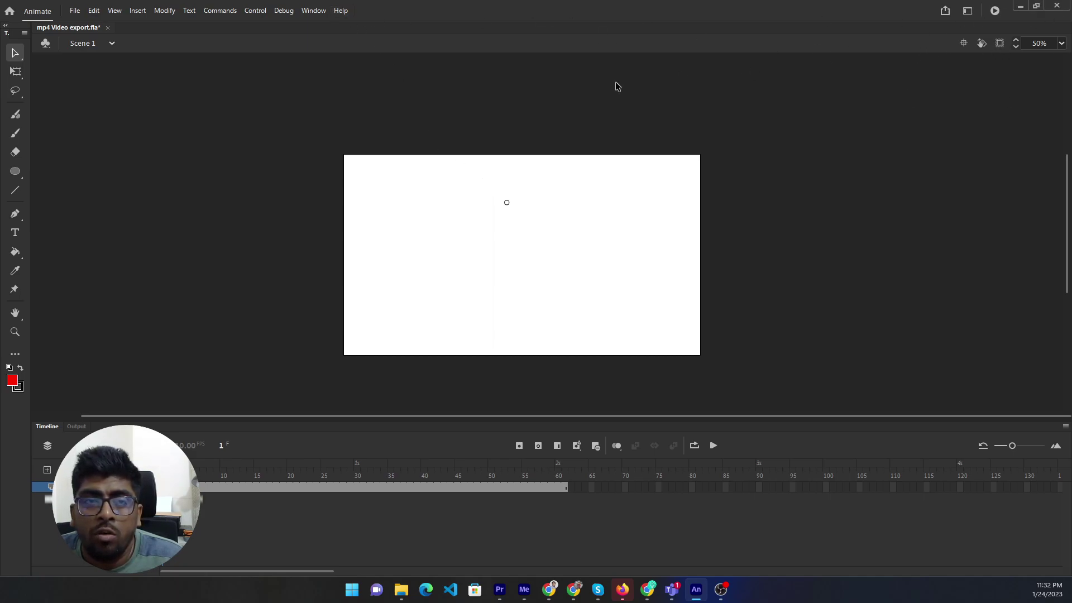
left_click(315, 14)
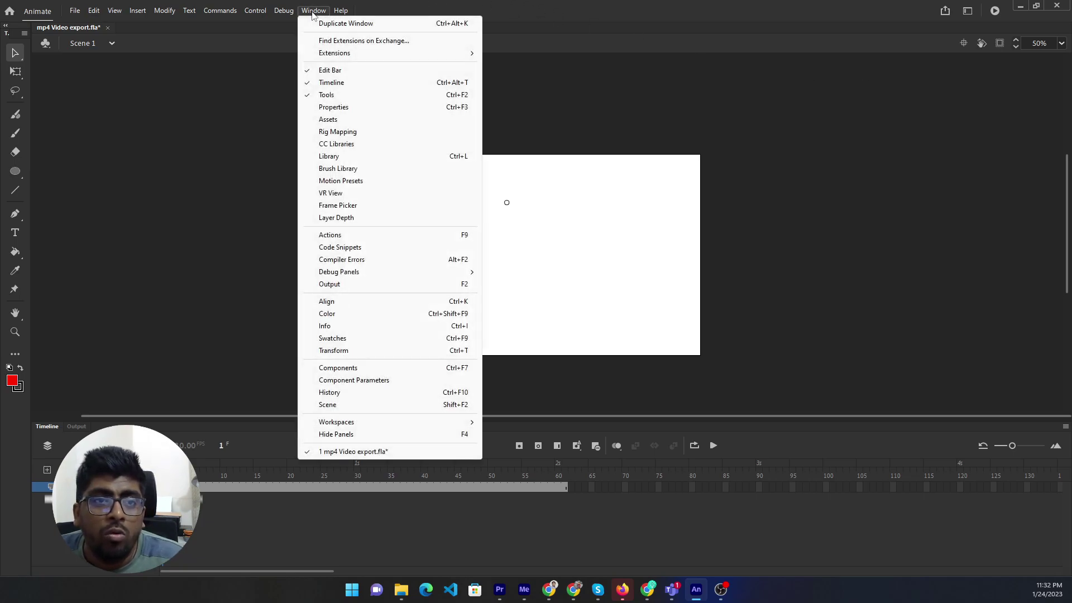
left_click(363, 109)
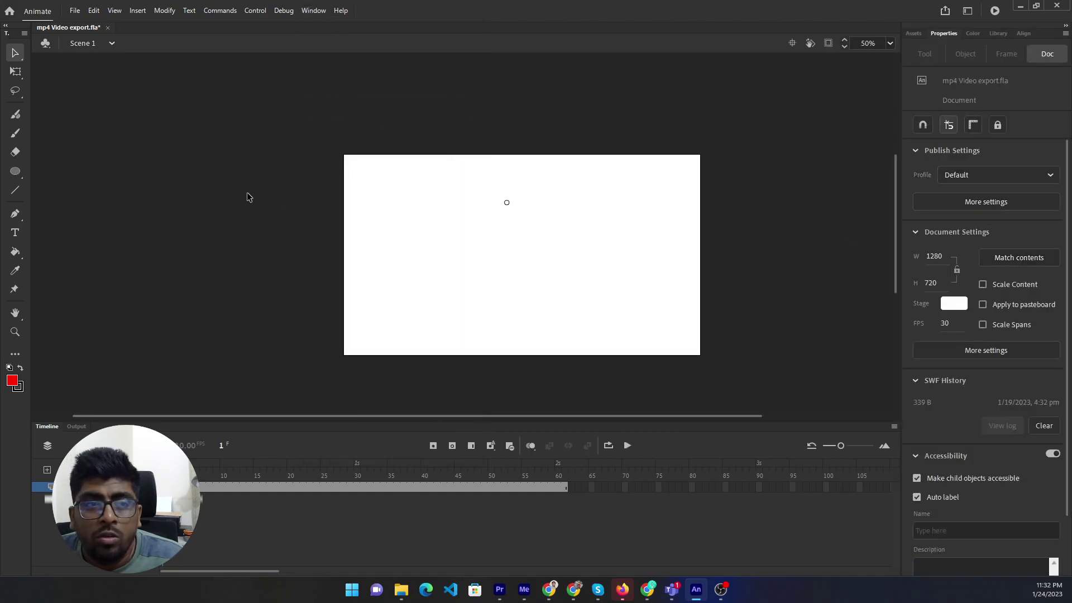
Draw a red oval on the stage's left with a stroke size of 15.
left_click(15, 173)
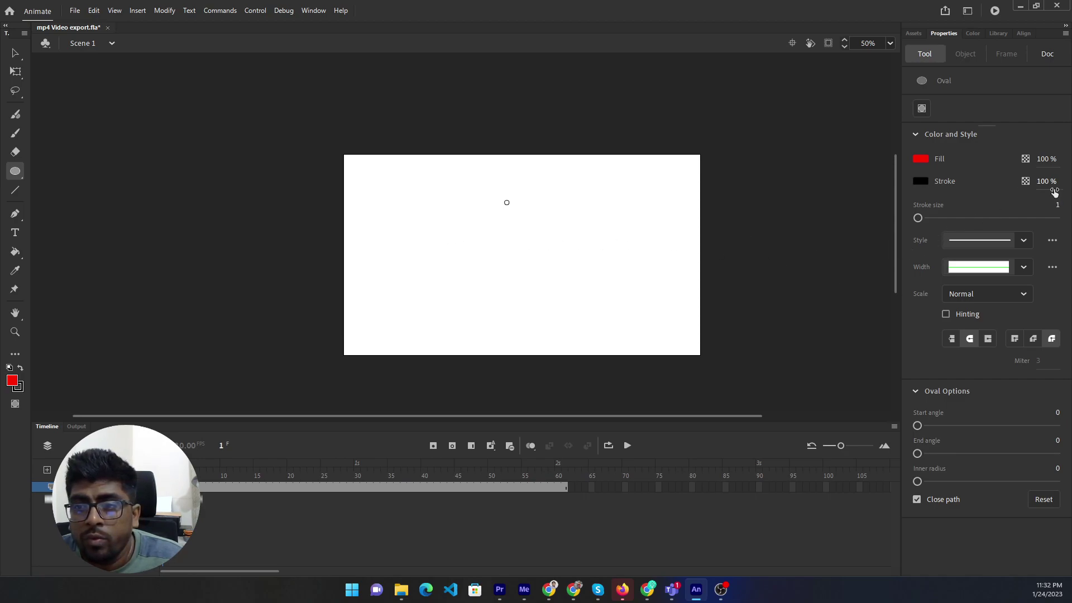
left_click_drag(917, 218, 927, 218)
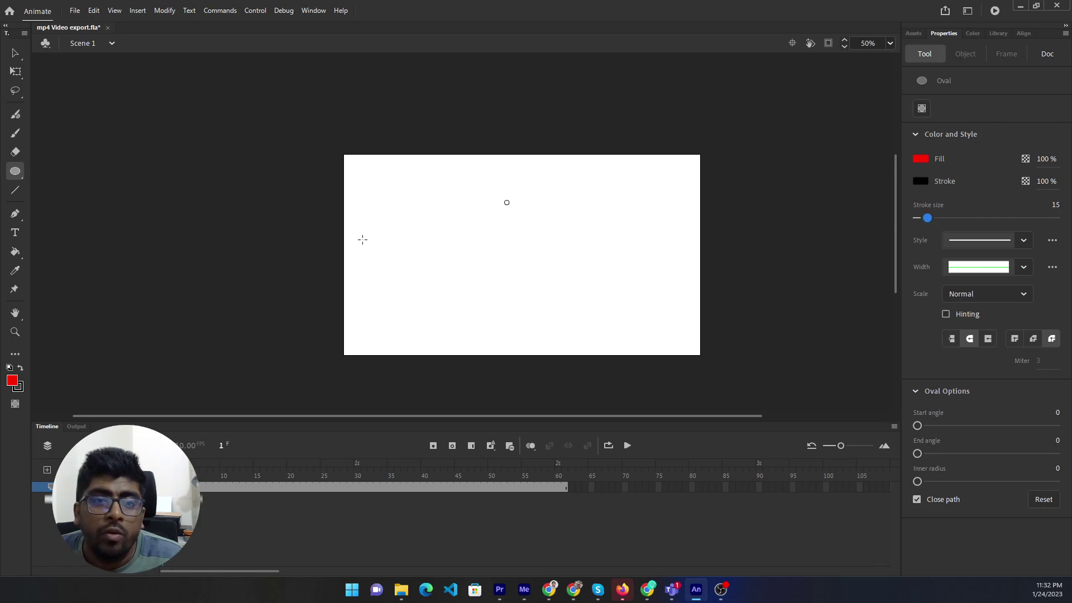
mouse_move(397, 217)
left_mouse_down()
mouse_move(460, 273)
mouse_move(491, 271)
left_mouse_up()
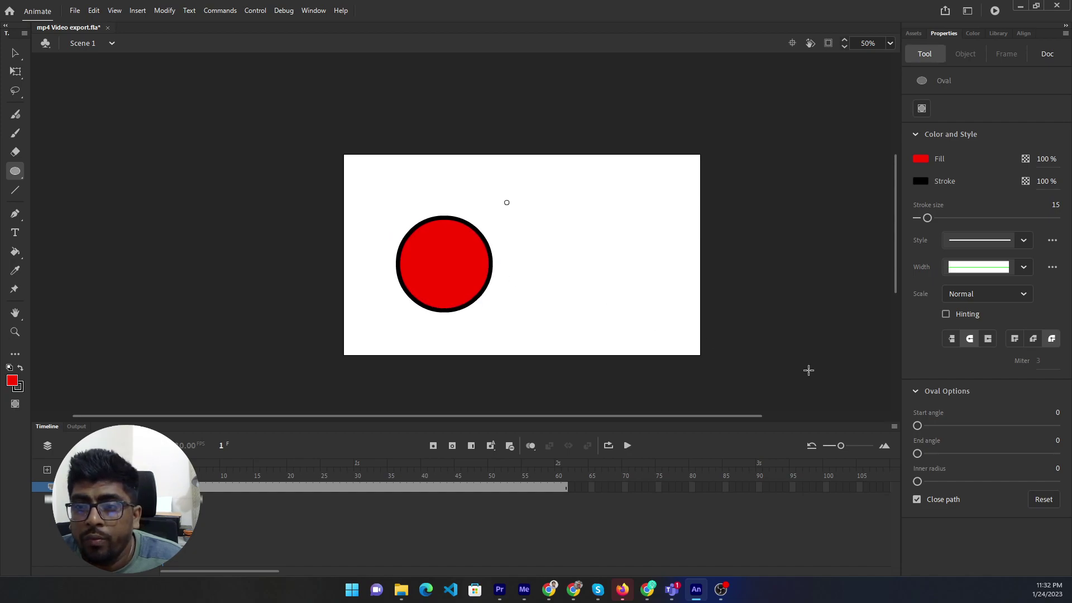
Try selecting the red circle's fill and outline together, undoing the accidental fill move.
left_click(15, 53)
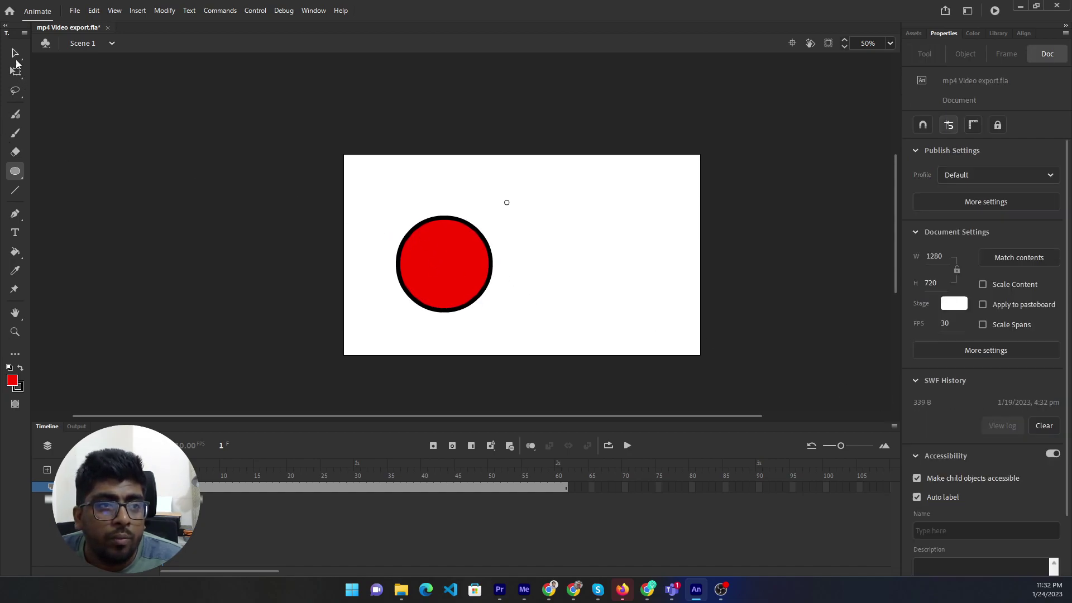
left_click_drag(481, 274, 476, 263)
key("ctrl+z")
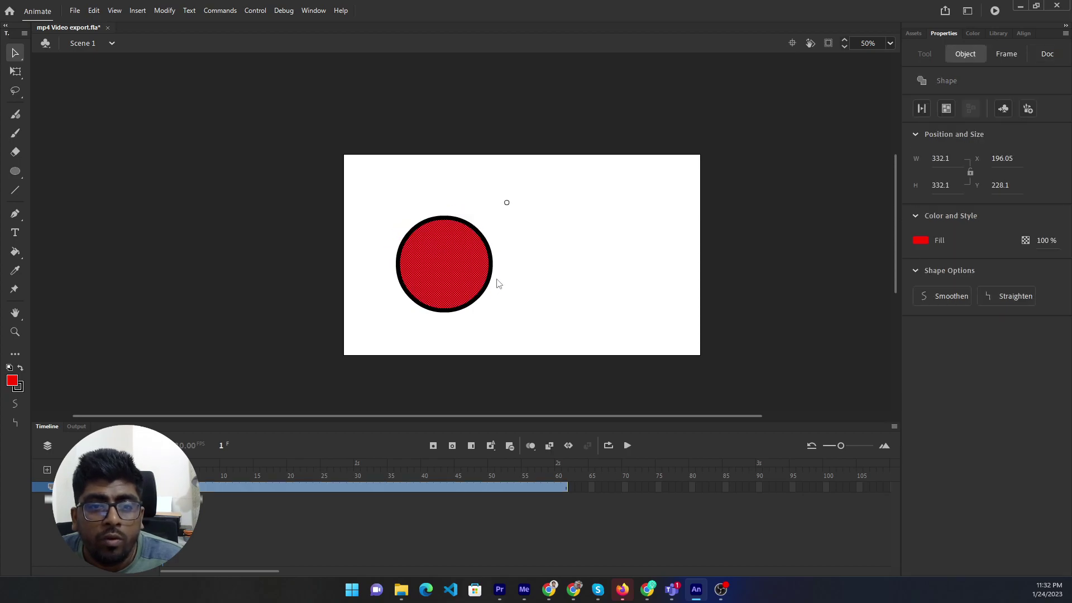
left_click(377, 291)
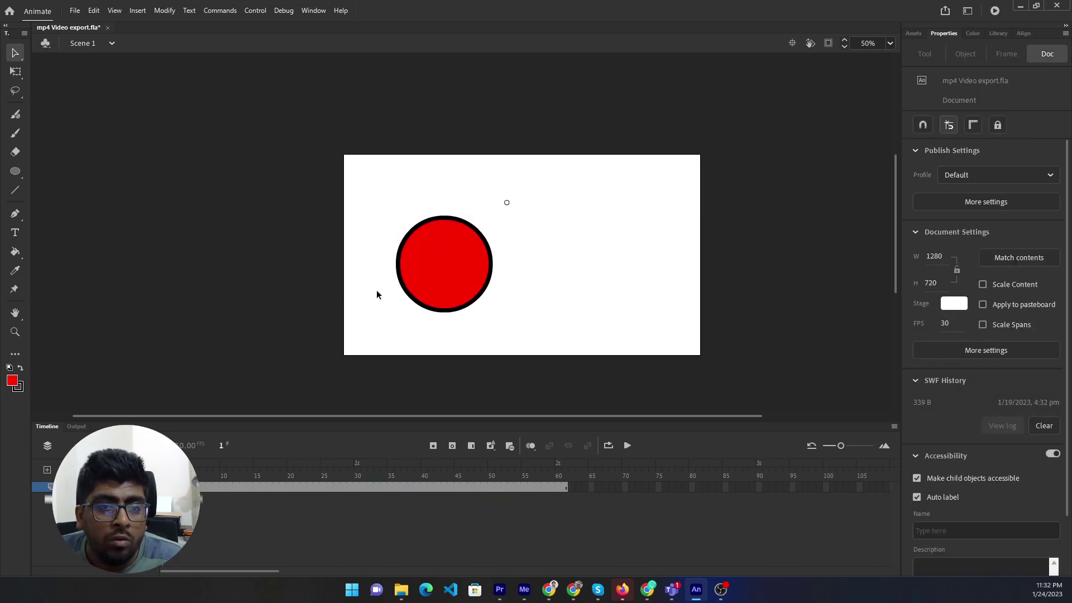
left_click(431, 227)
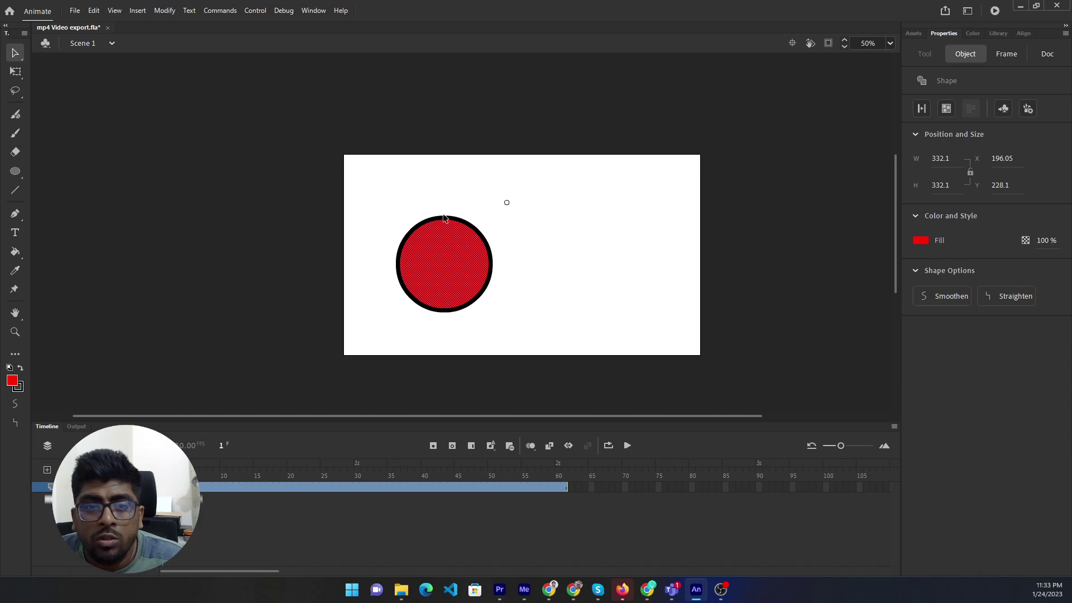
left_click(330, 207)
left_click_drag(329, 207, 535, 294)
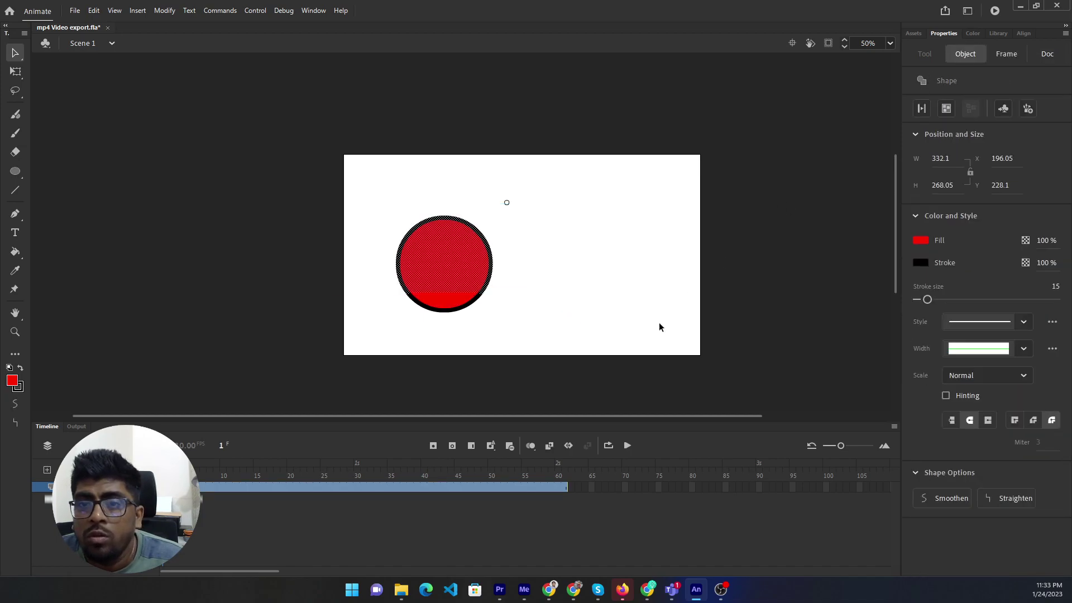
left_click(567, 334)
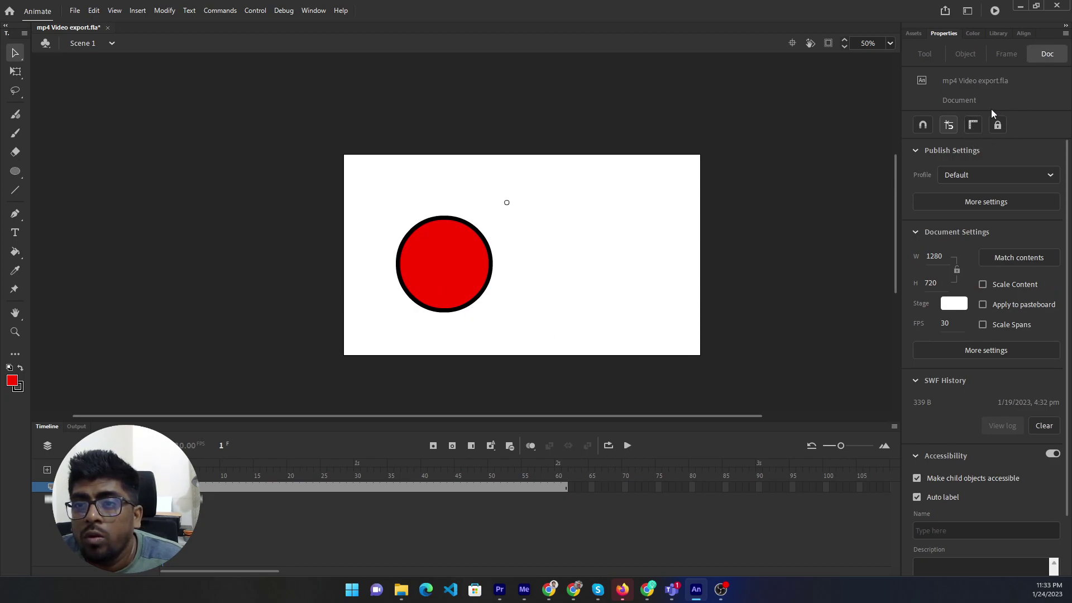
Convert the whole red circle into a Movie Clip symbol named Symbol 4.
left_click(998, 34)
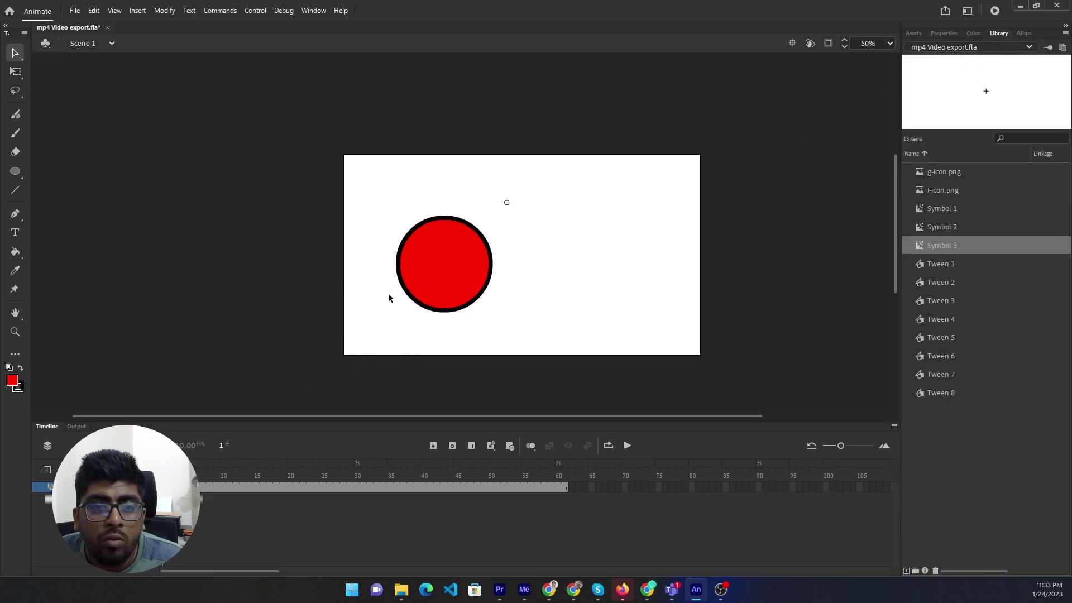
left_click(442, 264)
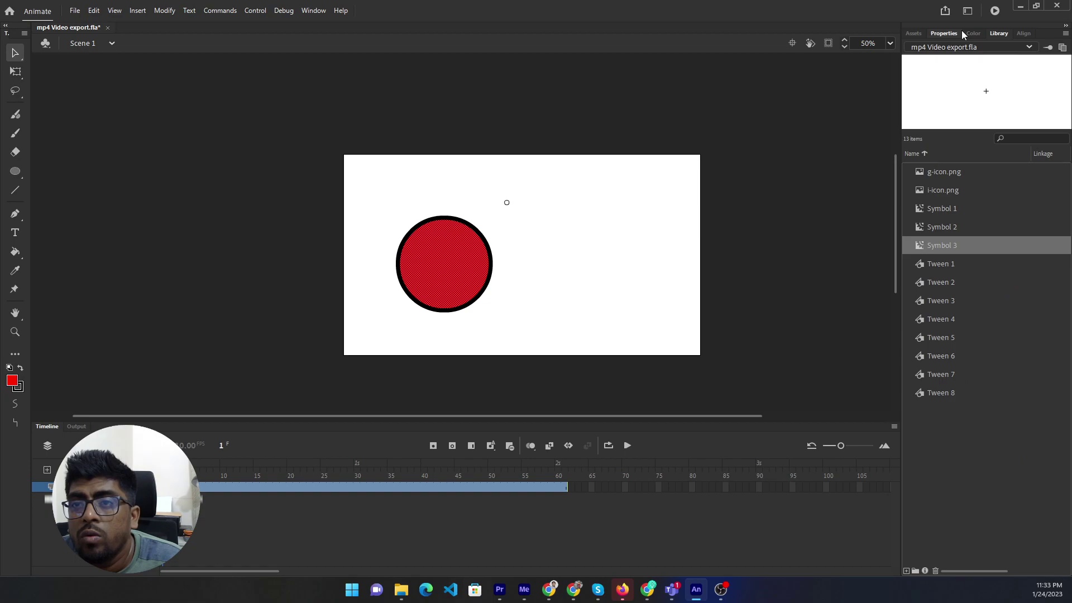
left_click(946, 32)
left_click(1008, 110)
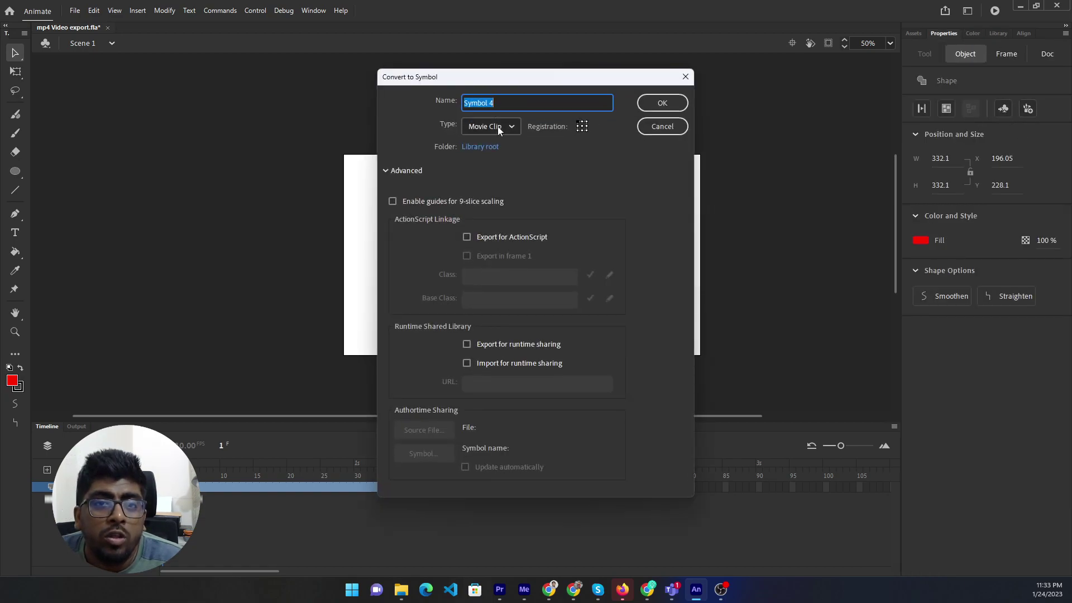
left_click(662, 103)
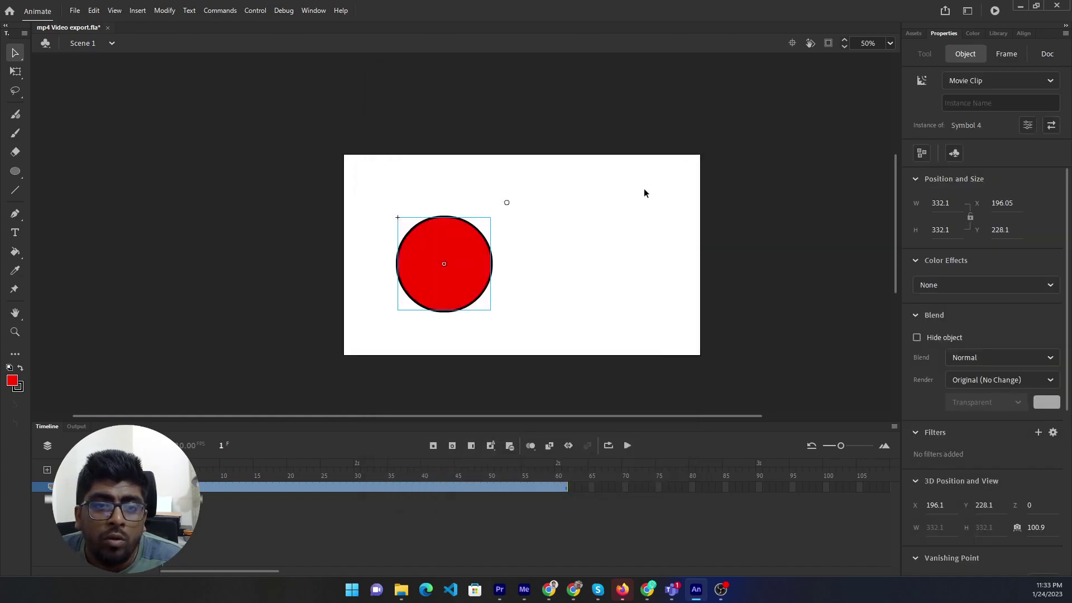
Nudge the red circle into place and make the new top layer active.
left_click(48, 469)
left_click_drag(460, 246, 457, 257)
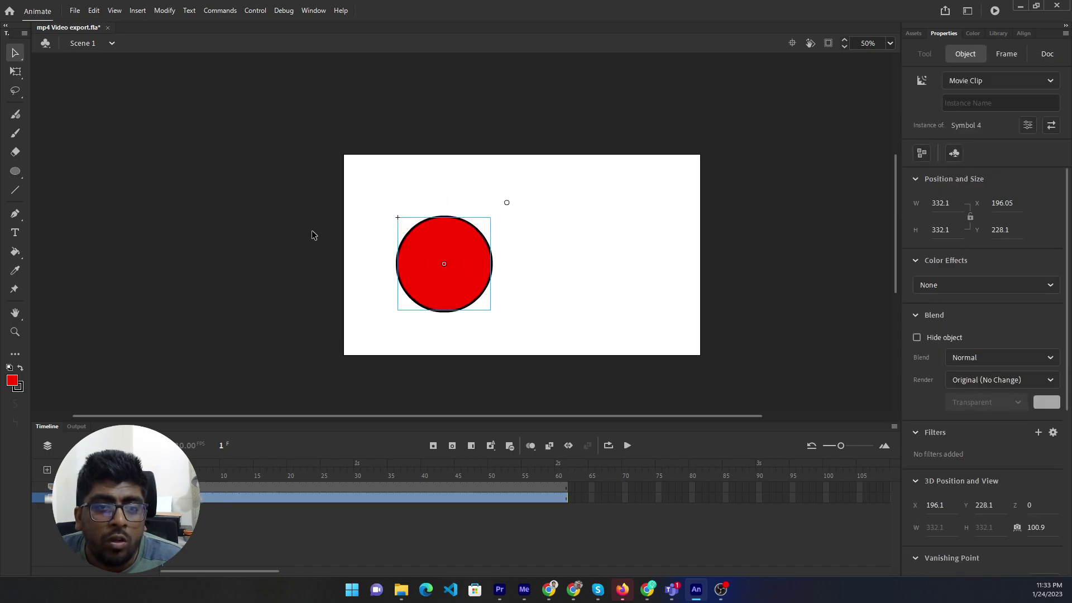
left_click_drag(360, 216, 446, 273)
left_click(564, 268)
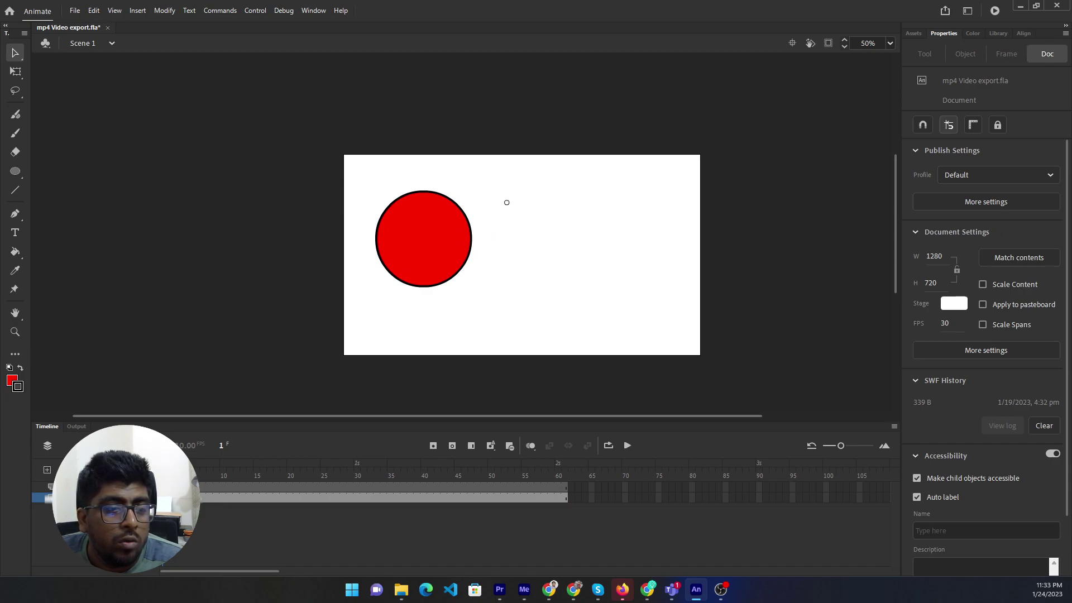
left_click(162, 487)
Draw a blue #0000FF circle overlapping the red circle's right side.
left_click(15, 171)
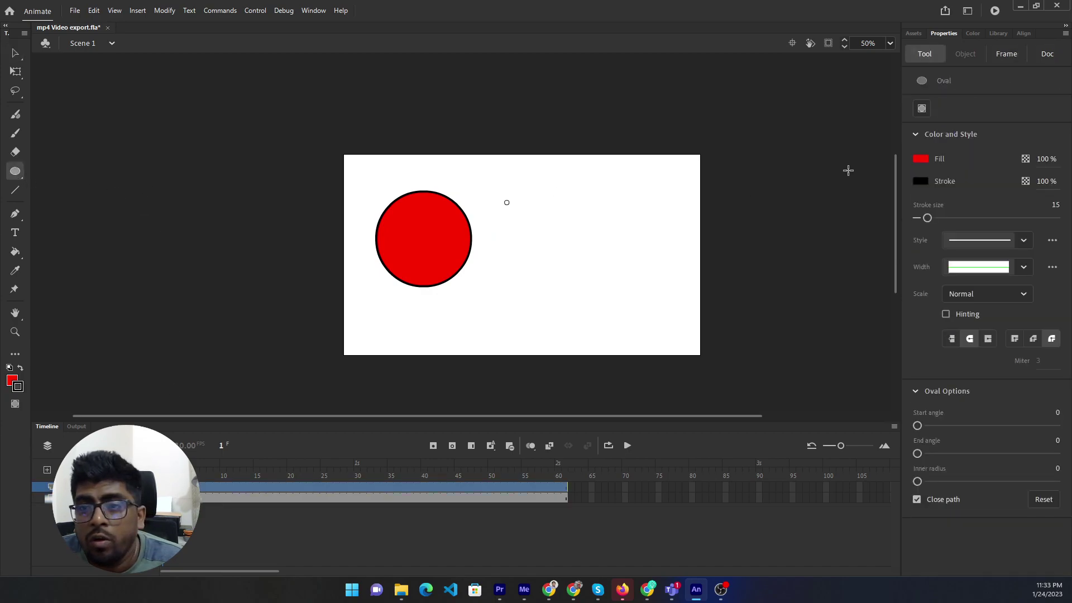
left_click(921, 159)
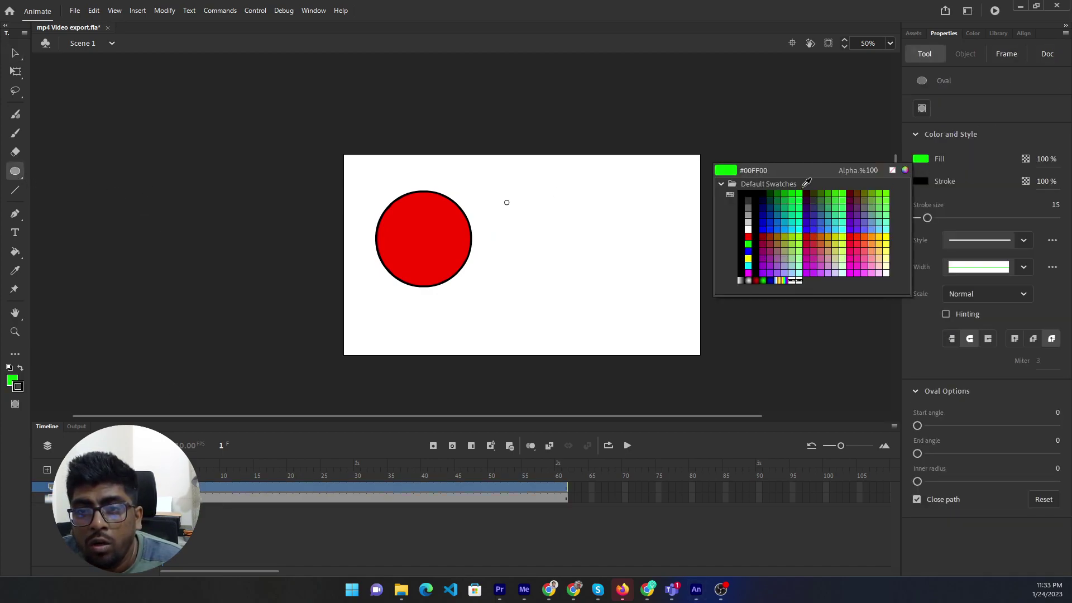
left_click(763, 228)
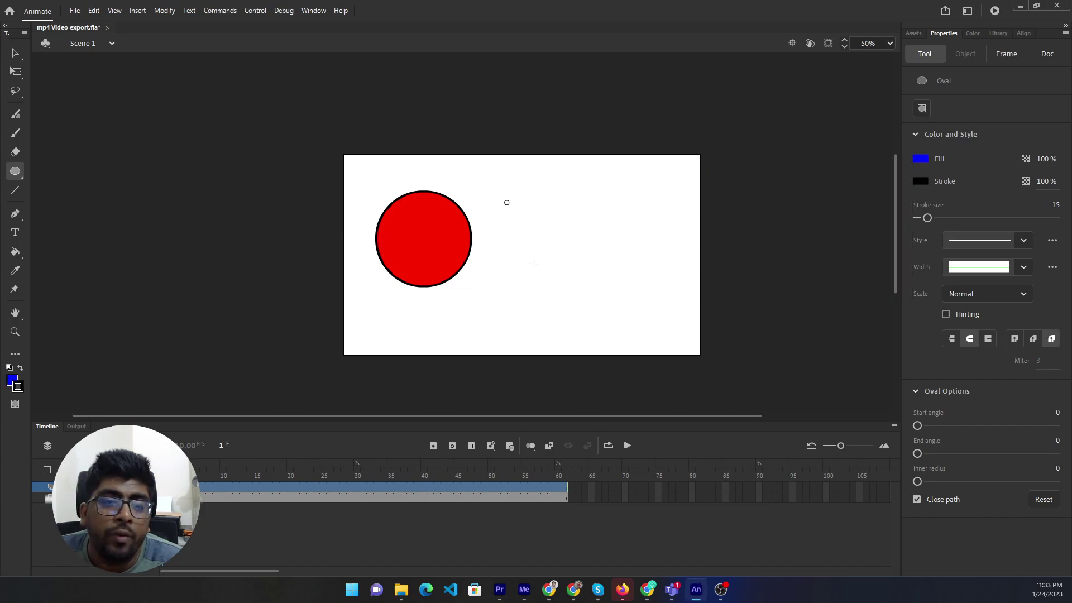
mouse_move(441, 193)
left_mouse_down()
mouse_move(539, 285)
mouse_move(510, 262)
mouse_move(531, 274)
left_mouse_up()
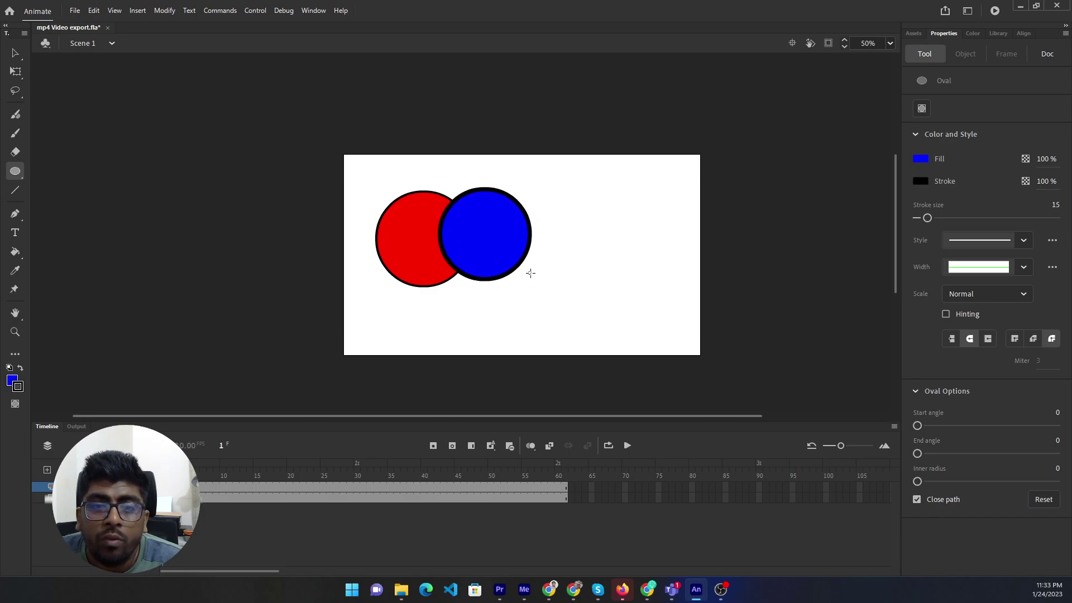
left_click(15, 53)
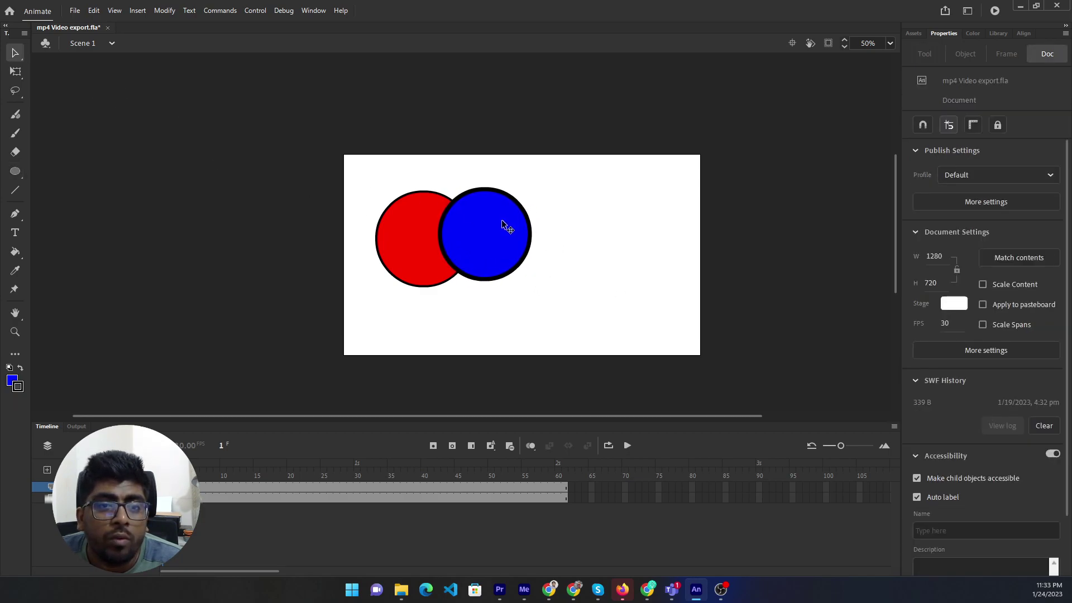
mouse_move(505, 223)
left_mouse_down()
mouse_move(509, 235)
mouse_move(505, 223)
left_mouse_up()
left_click(409, 259)
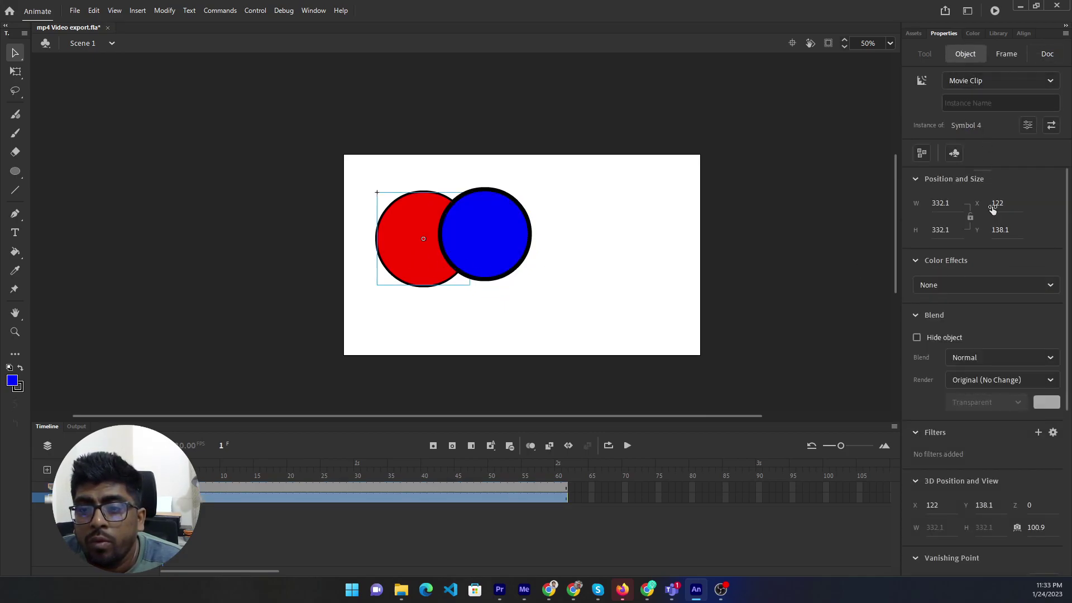
scroll(1009, 316, "down", 5)
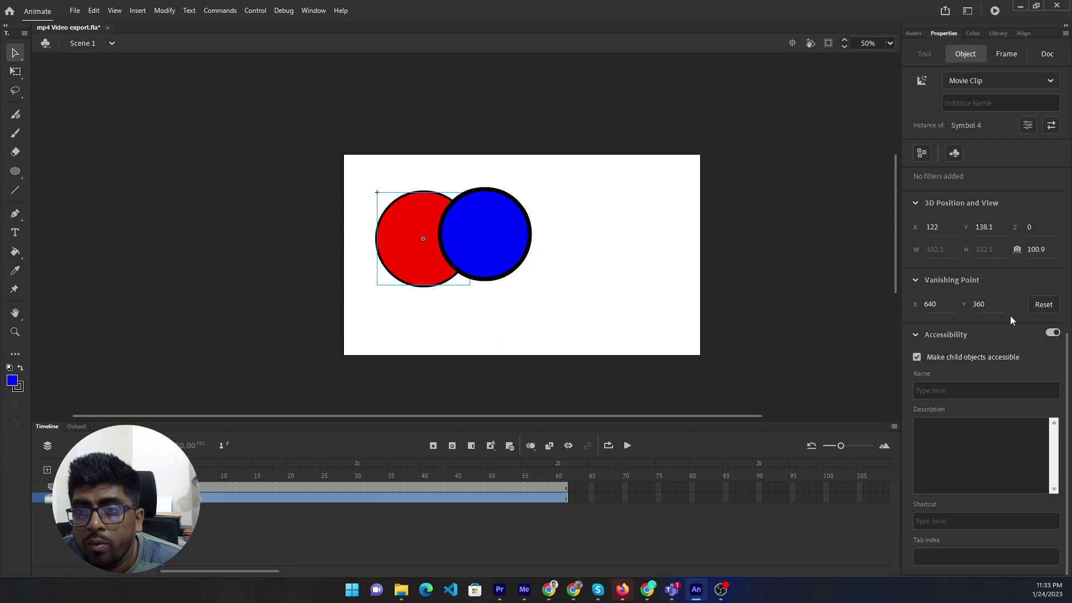
left_click(1005, 57)
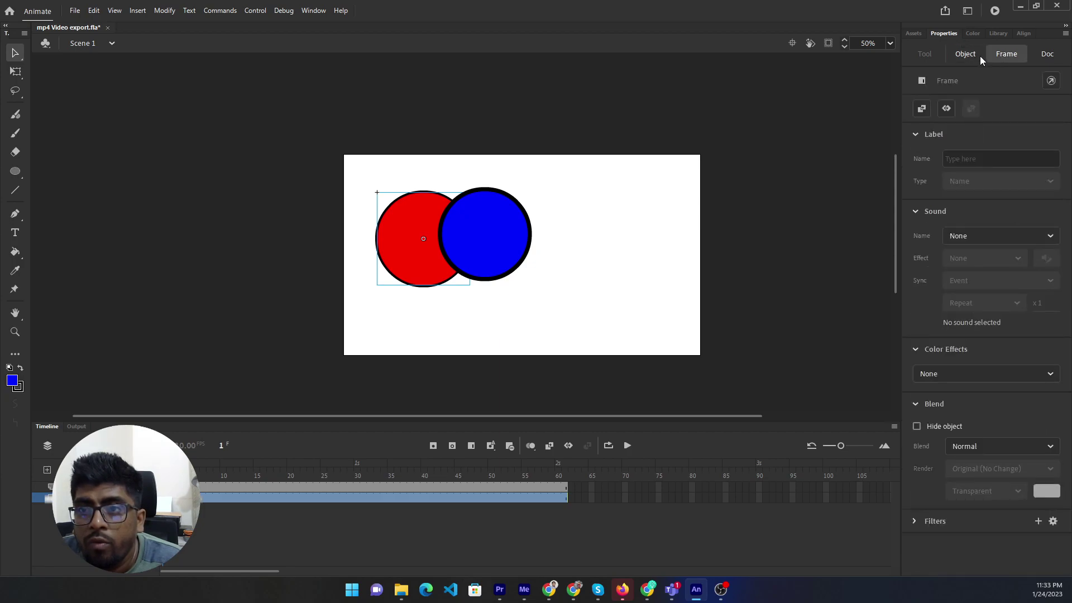
left_click(980, 56)
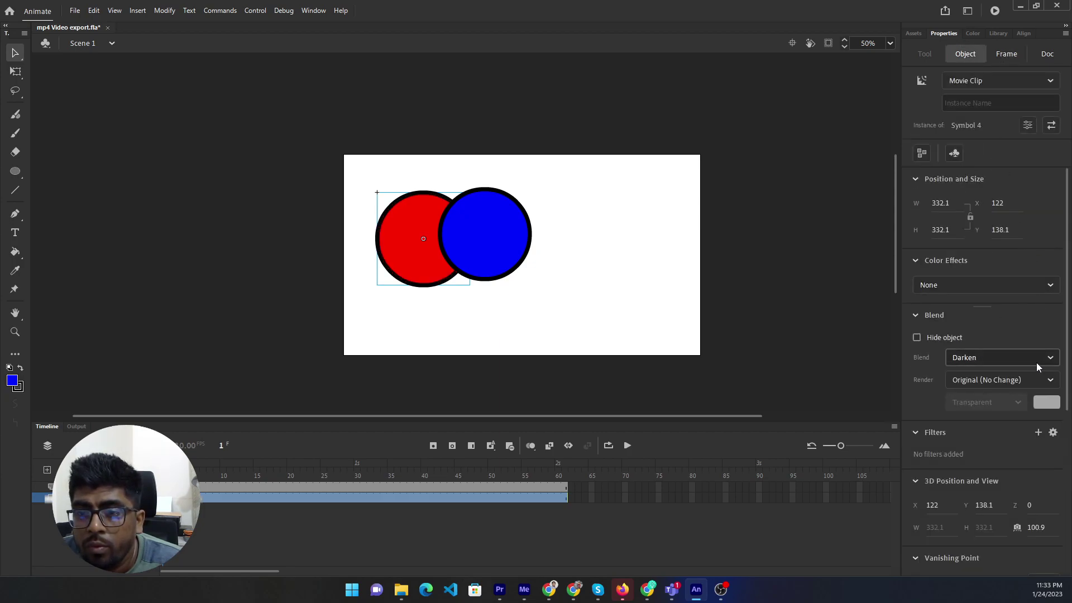
scroll(1014, 398, "down", 5)
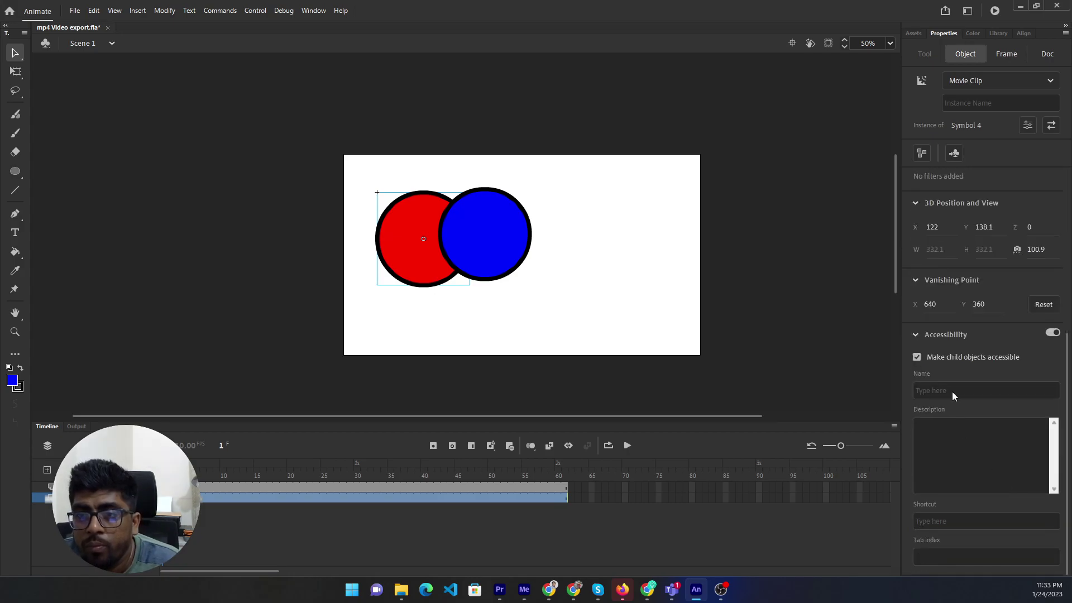
double_click(409, 207)
left_click(451, 168)
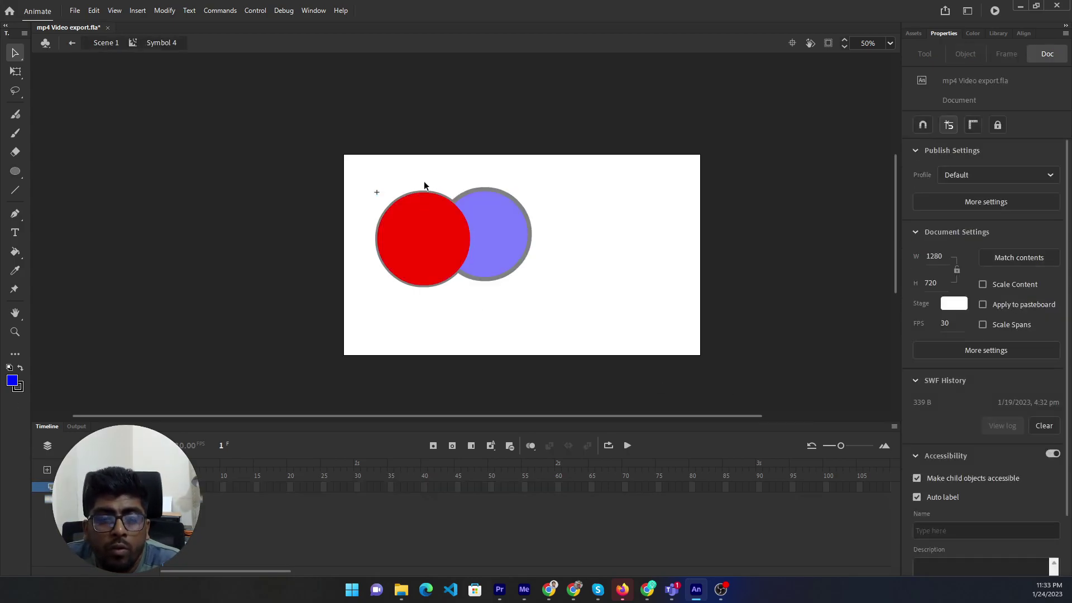
double_click(424, 181)
left_click(503, 244)
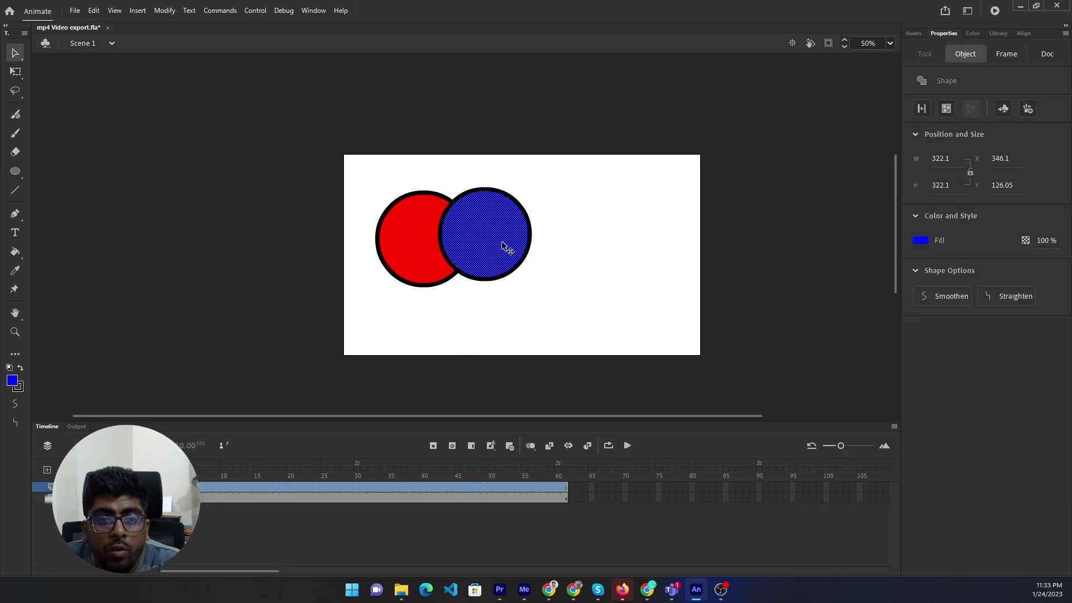
Select the blue circle and display its Frame properties, showing Blend set to Normal.
left_click(534, 251)
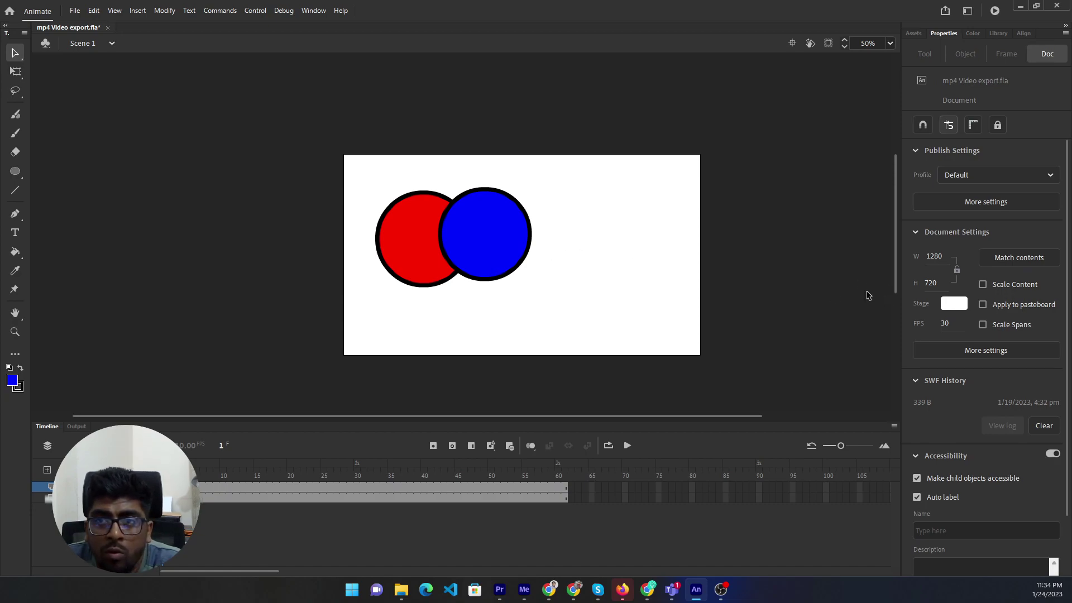
left_click(524, 254)
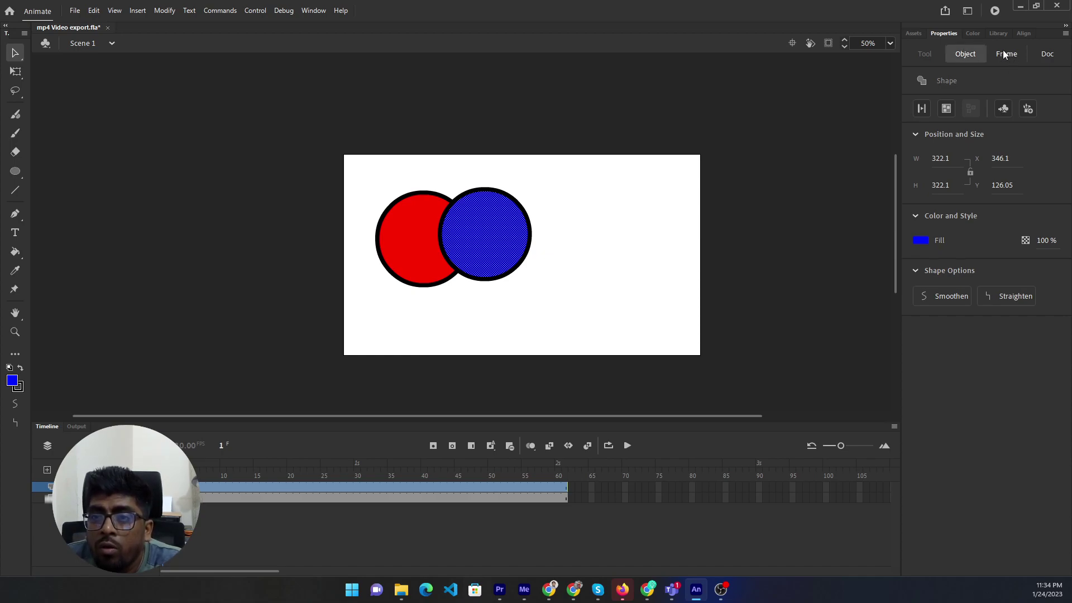
left_click(961, 53)
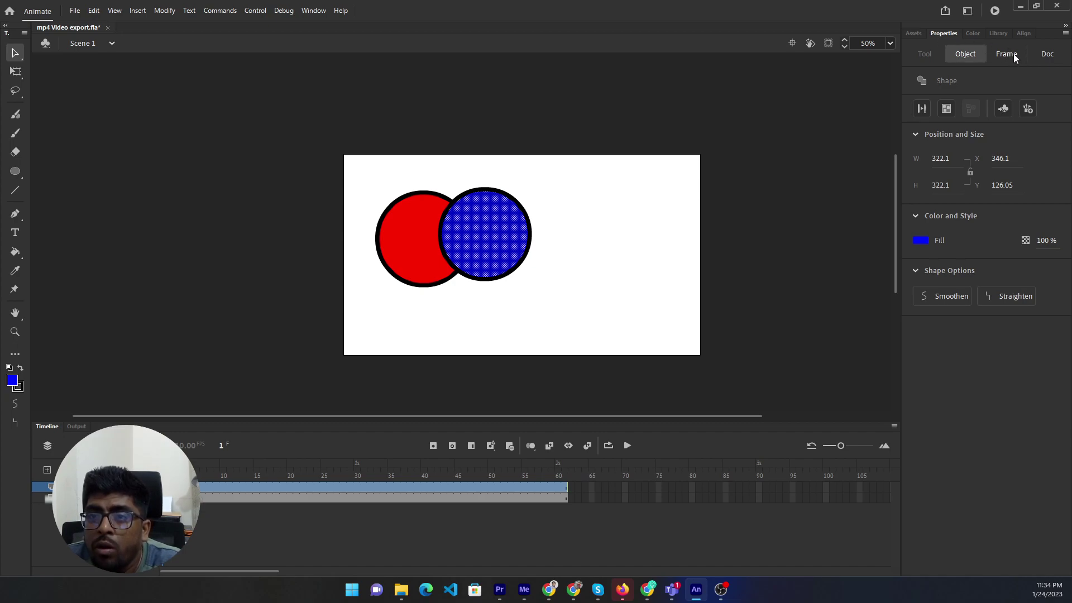
left_click(1005, 53)
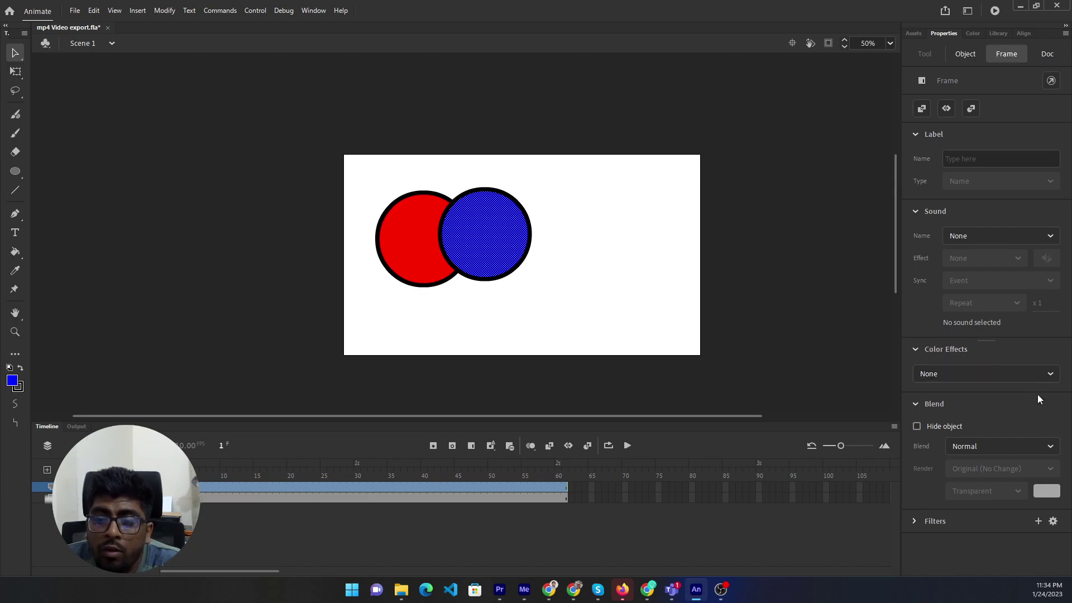
left_click(916, 427)
left_click(917, 426)
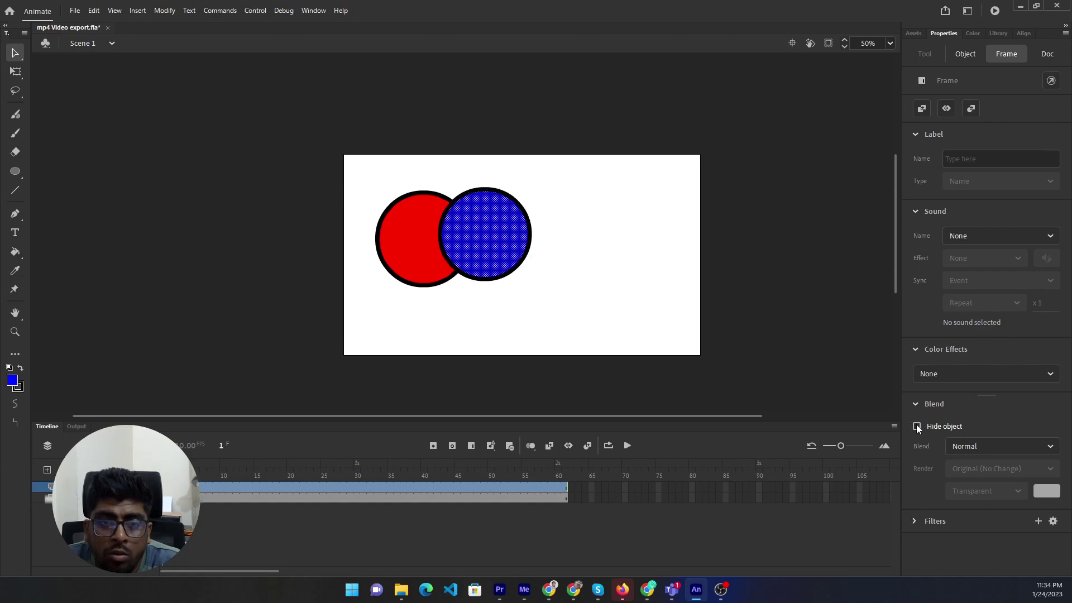
left_click(569, 295)
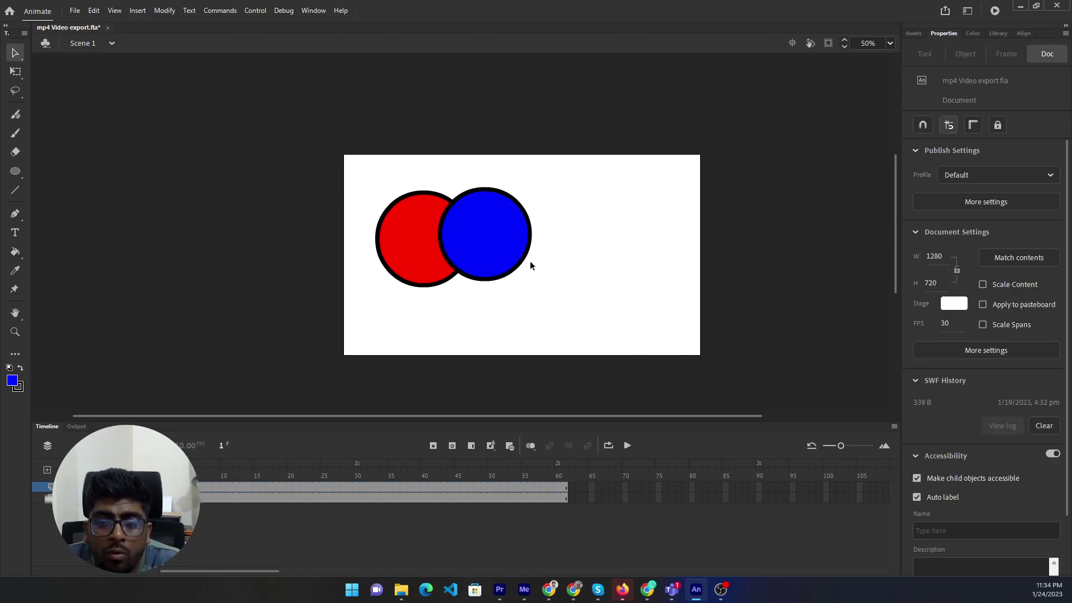
left_click(502, 251)
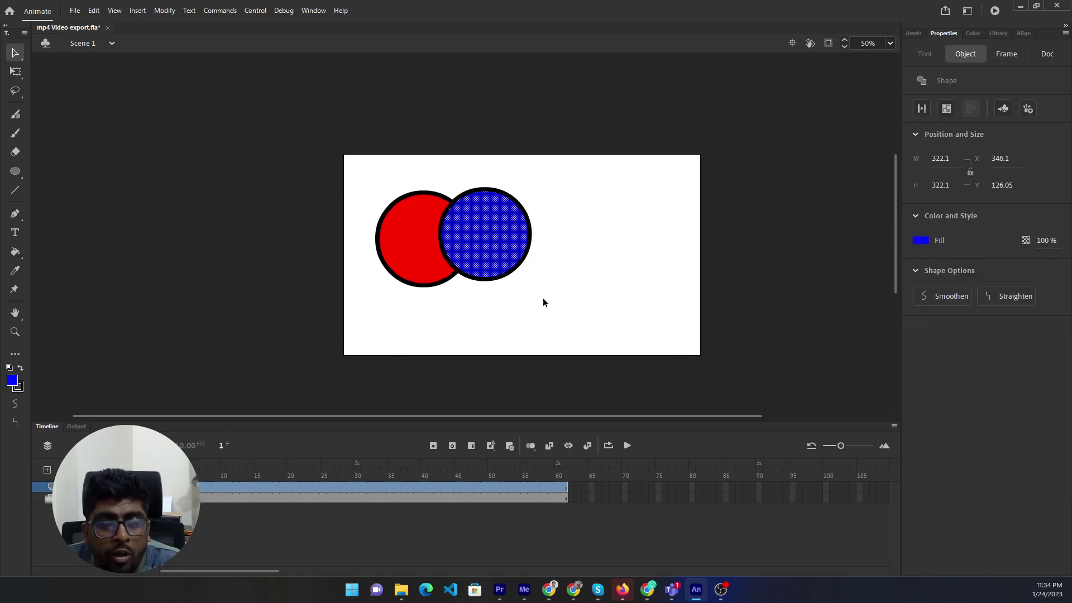
left_click(1006, 54)
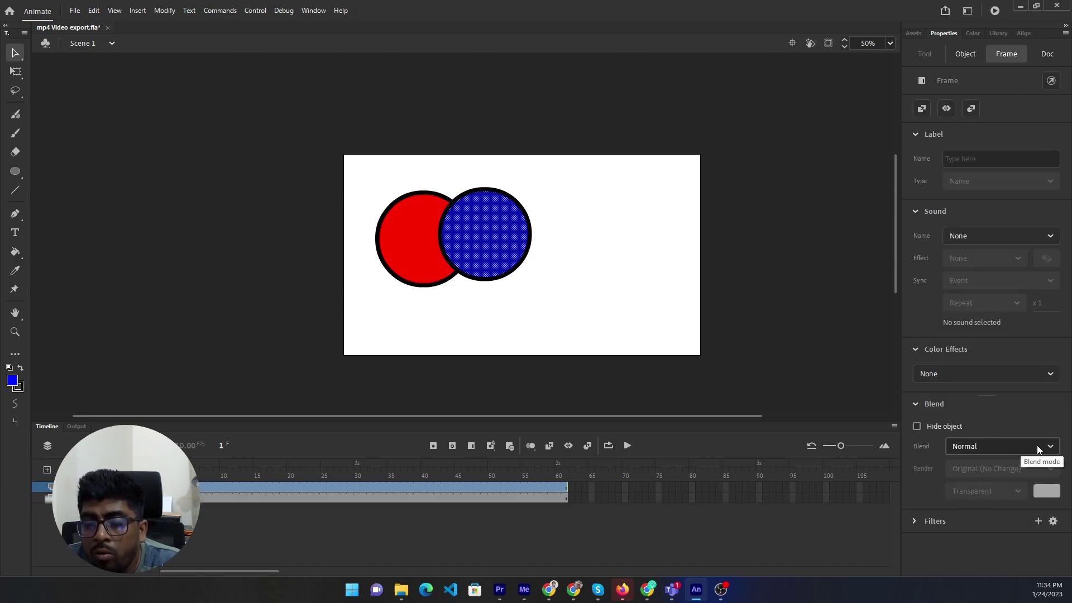
Apply the Darken blend mode to the blue circle, then switch it to Multiply.
left_click(1036, 445)
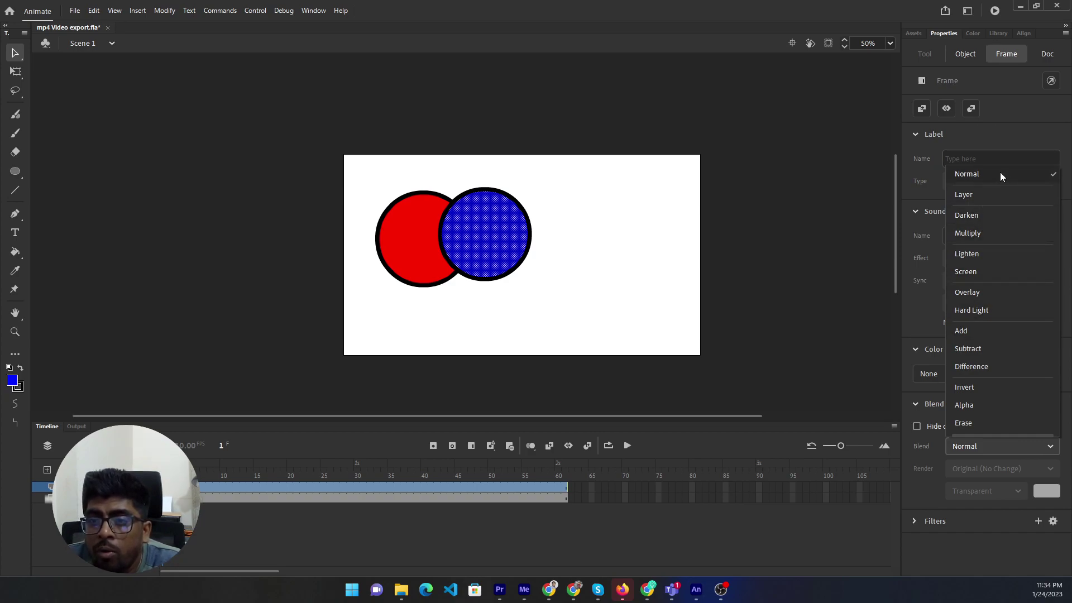
left_click(984, 217)
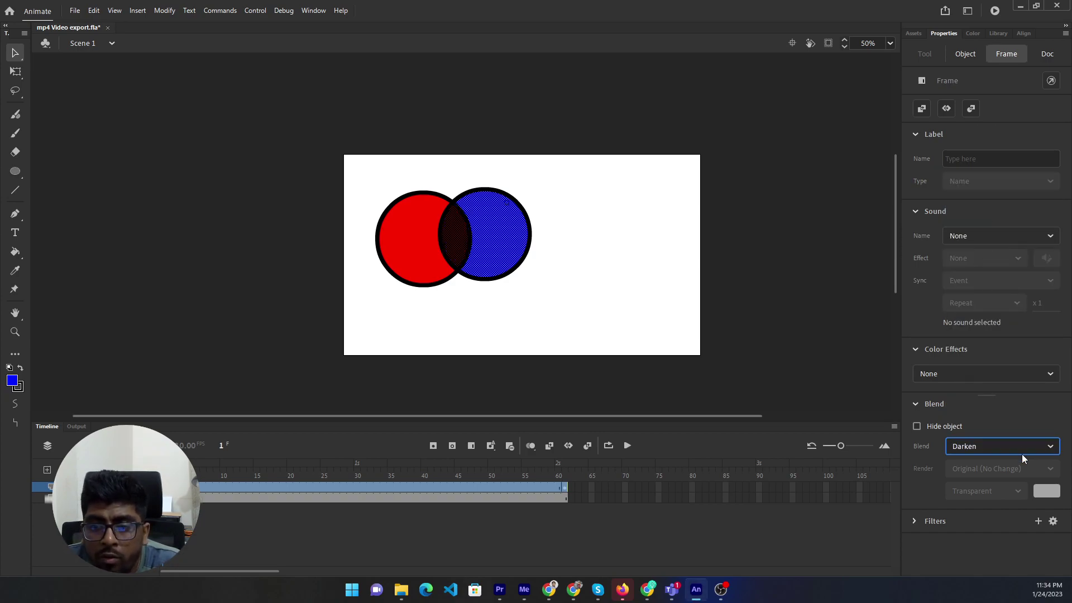
left_click(1027, 448)
left_click(996, 236)
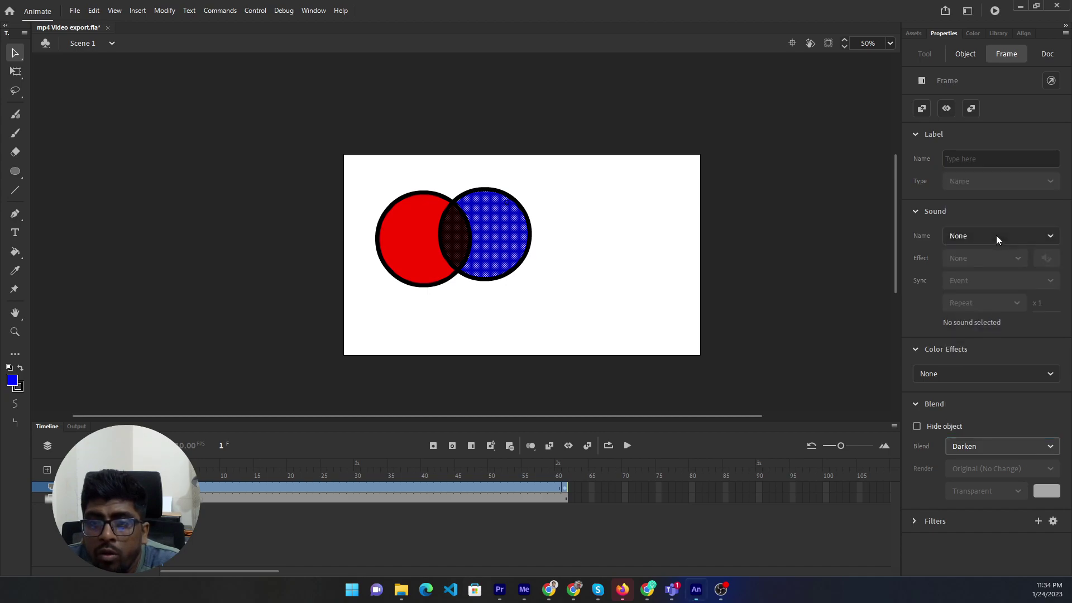
left_click(722, 303)
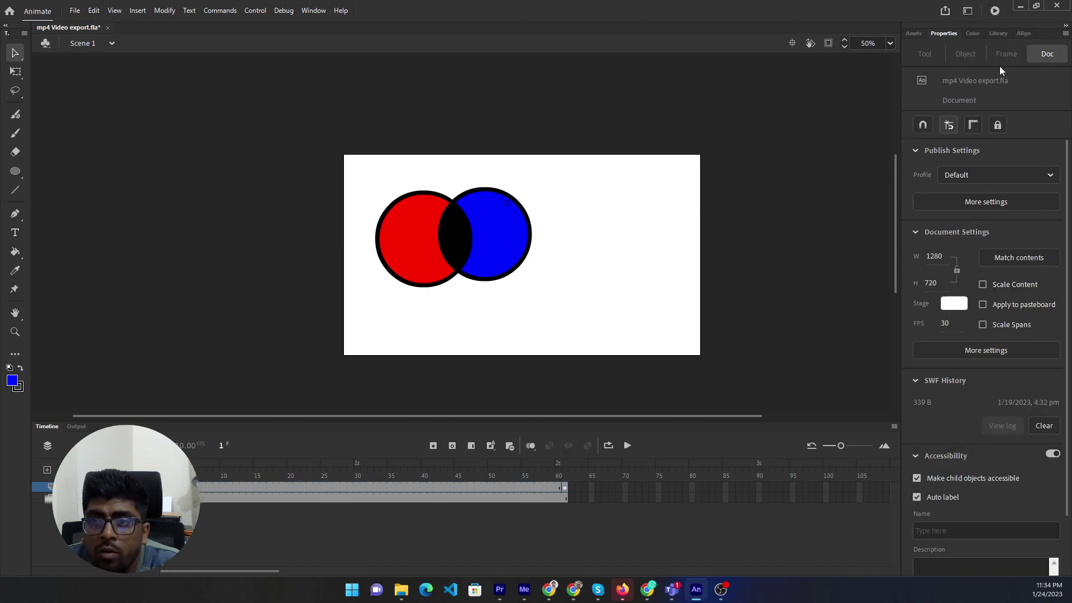
Cycle the blue circle's blend mode through Overlay and Screen, ending on Lighten.
left_click(111, 486)
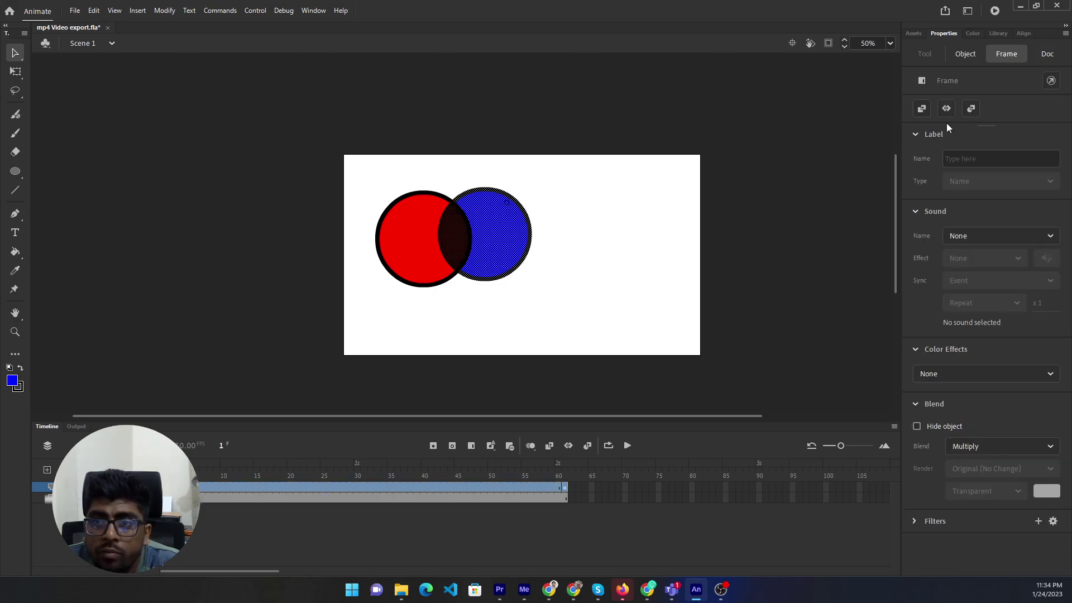
left_click(1001, 446)
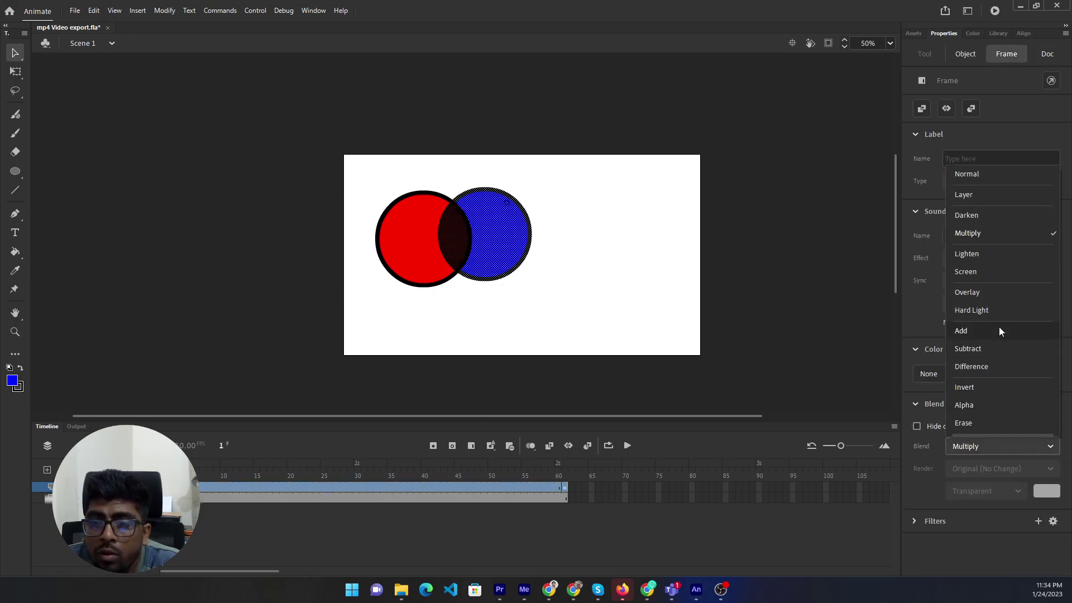
left_click(994, 296)
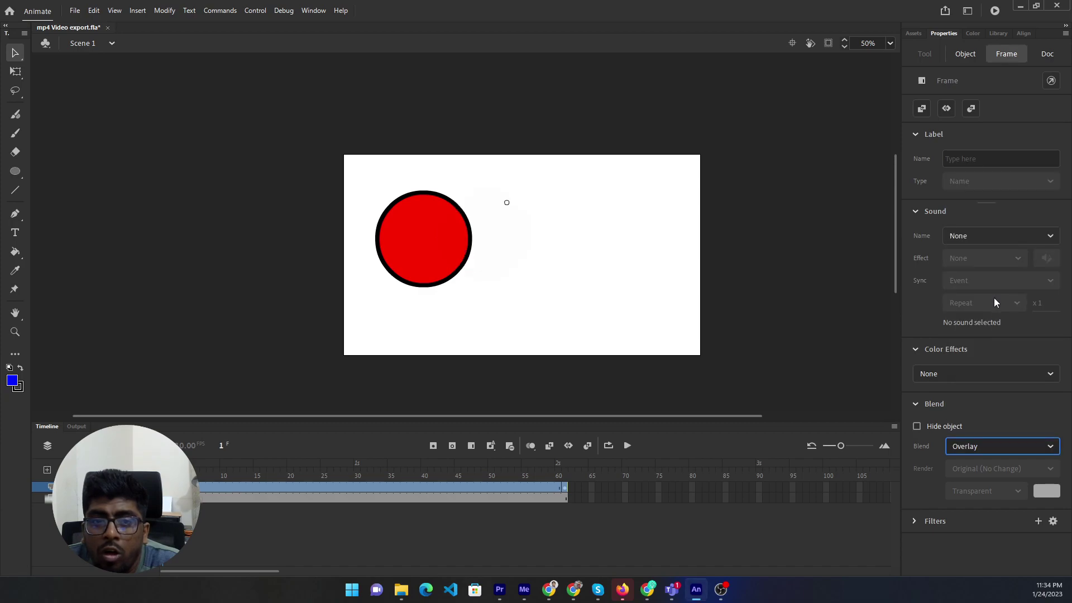
left_click(1001, 447)
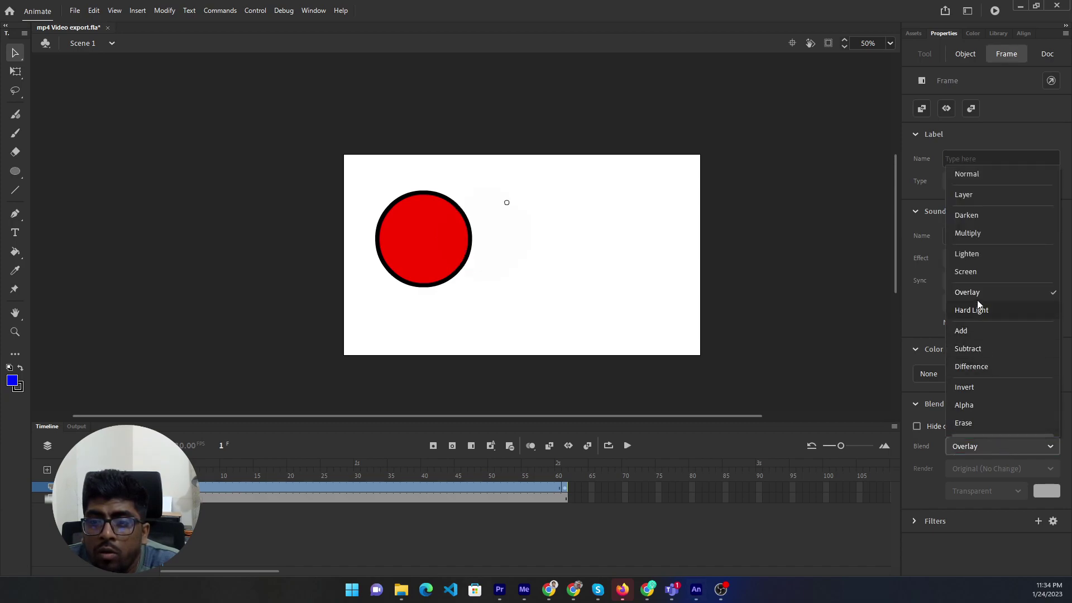
left_click(979, 273)
left_click(993, 446)
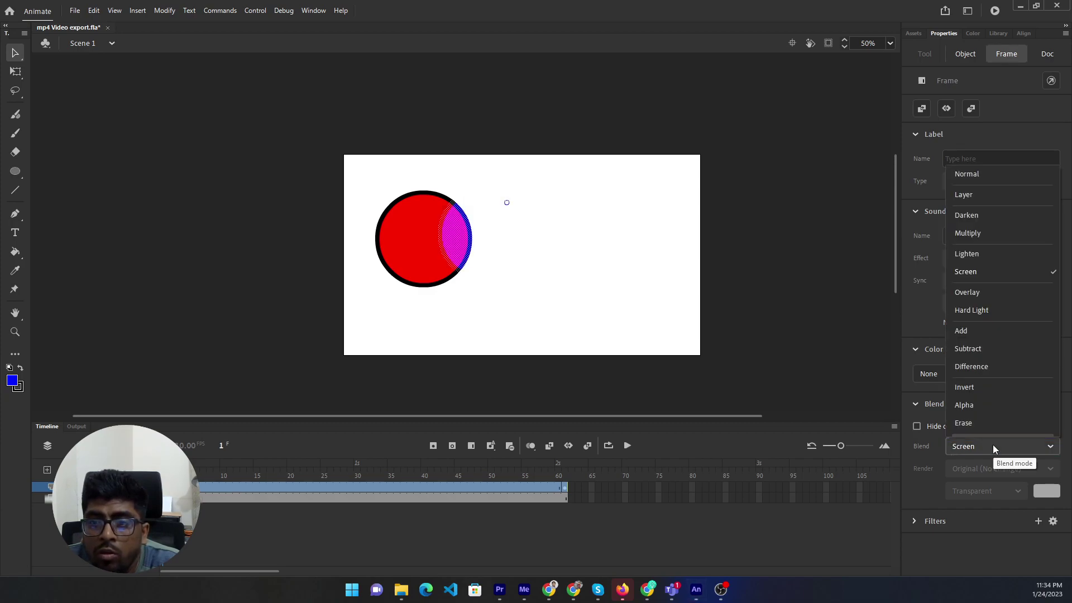
left_click(989, 250)
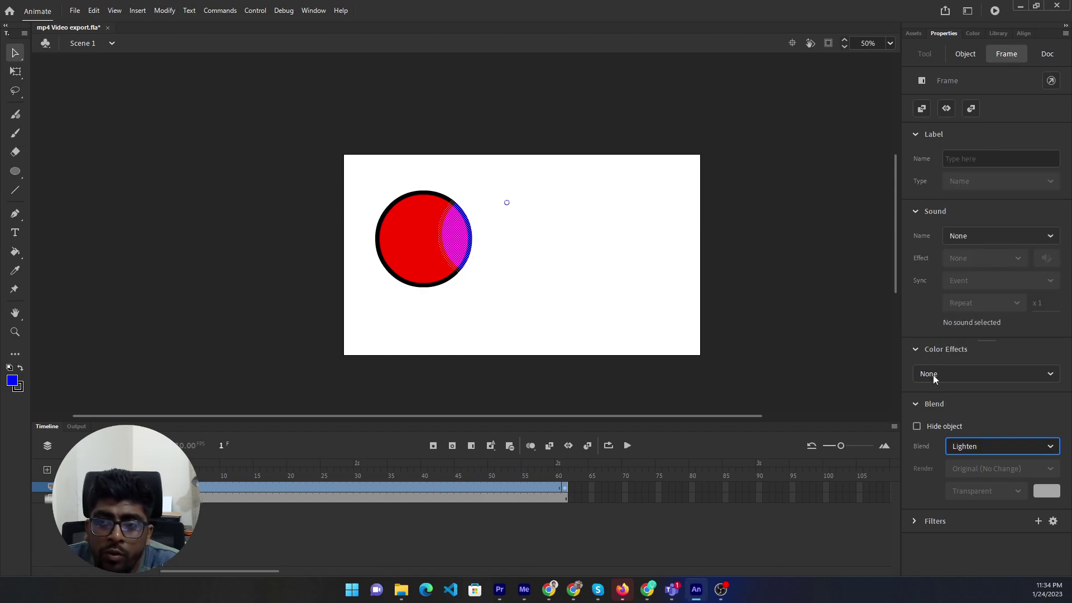